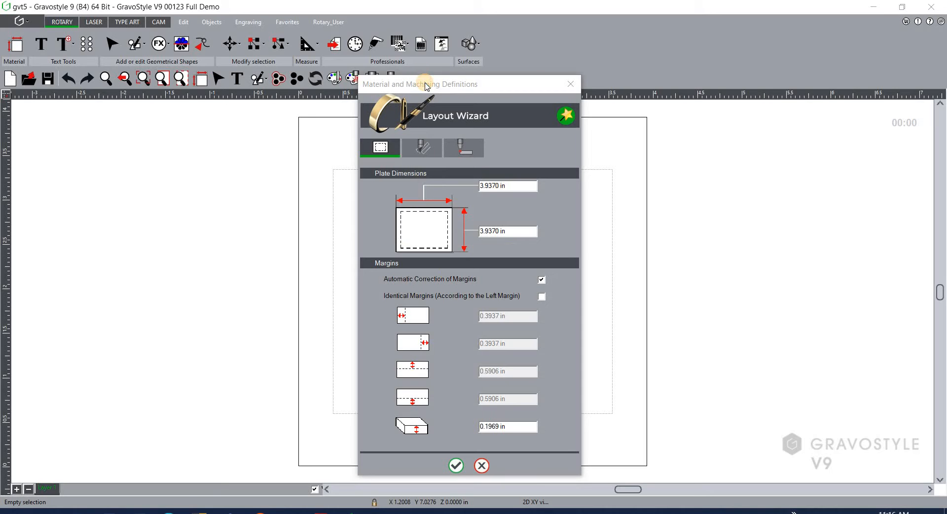
# Step: Set the plate dimensions to 3 in wide and 0.75 in high
pyautogui.click(497, 91)
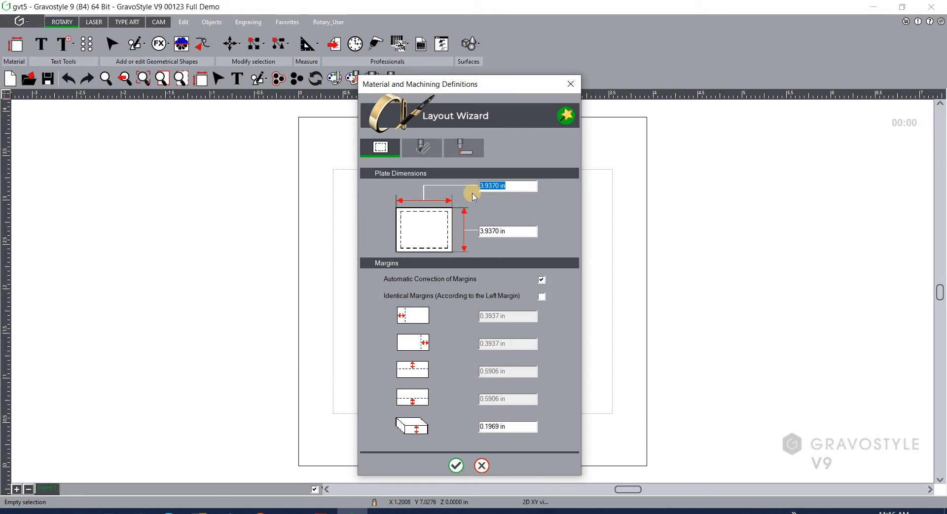
pyautogui.click(495, 233)
pyautogui.moveTo(499, 187); pyautogui.dragTo(469, 187)
pyautogui.write('3')
pyautogui.doubleClick(497, 231)
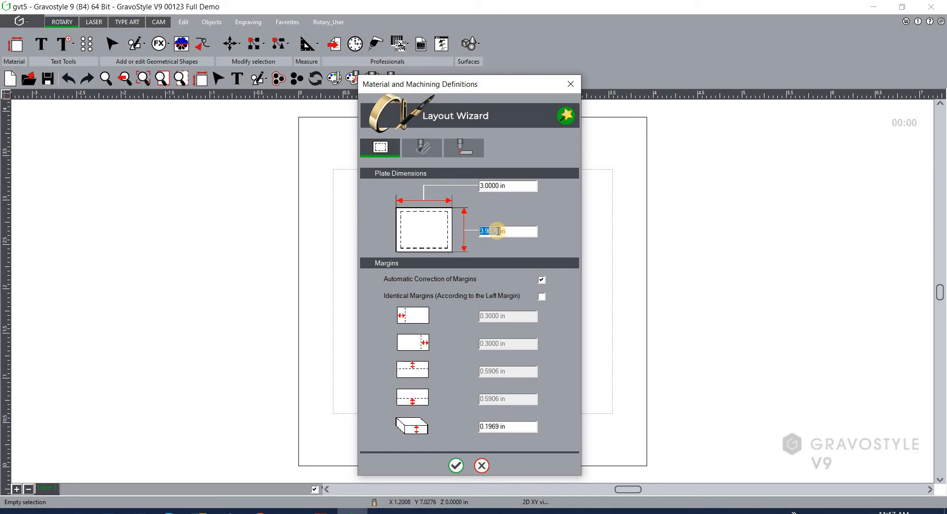
pyautogui.write('.75')
# Step: Use identical margins to set all four plate margins to 0.1 in, and turn the identical option back off
pyautogui.click(542, 297)
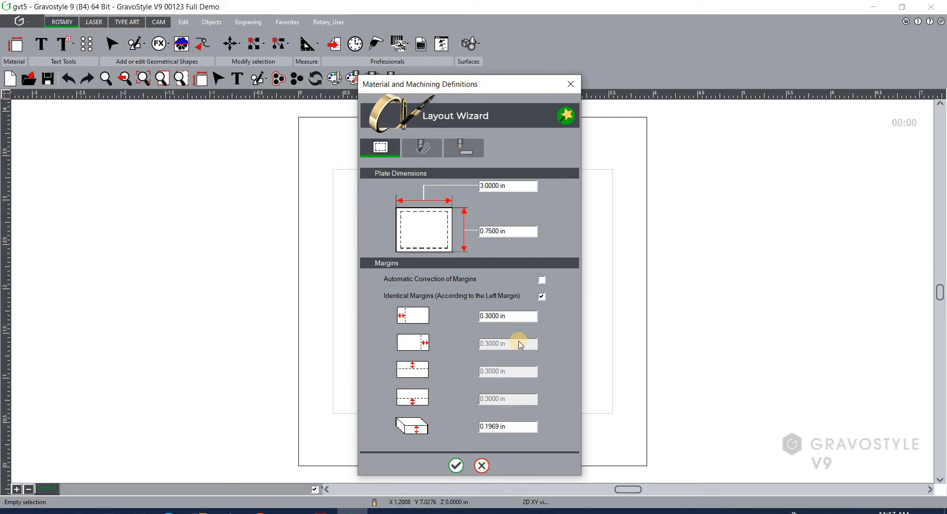
pyautogui.doubleClick(496, 316)
pyautogui.press('BackSpace')
pyautogui.write('.1')
pyautogui.click(542, 296)
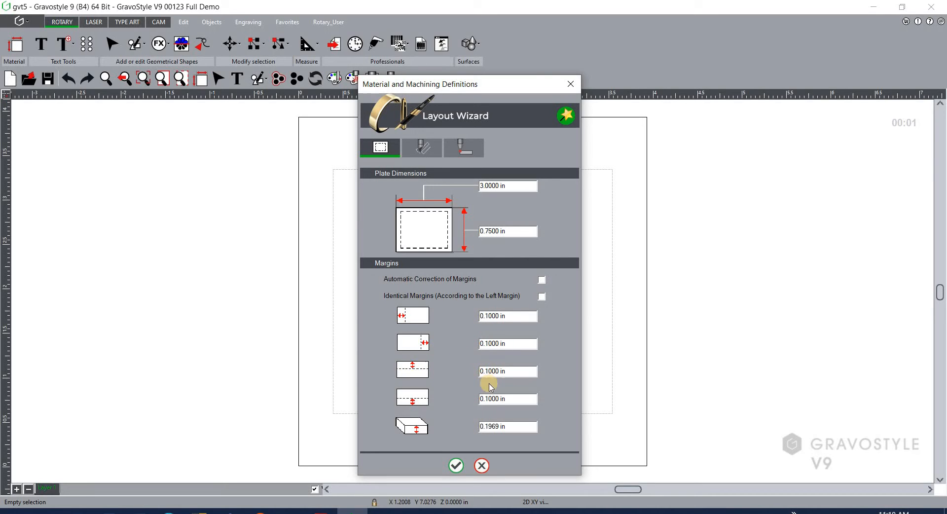
# Step: Try a 1 in left margin applied identically to all sides, and set the identical margins back to 0.1 in
pyautogui.doubleClick(493, 316)
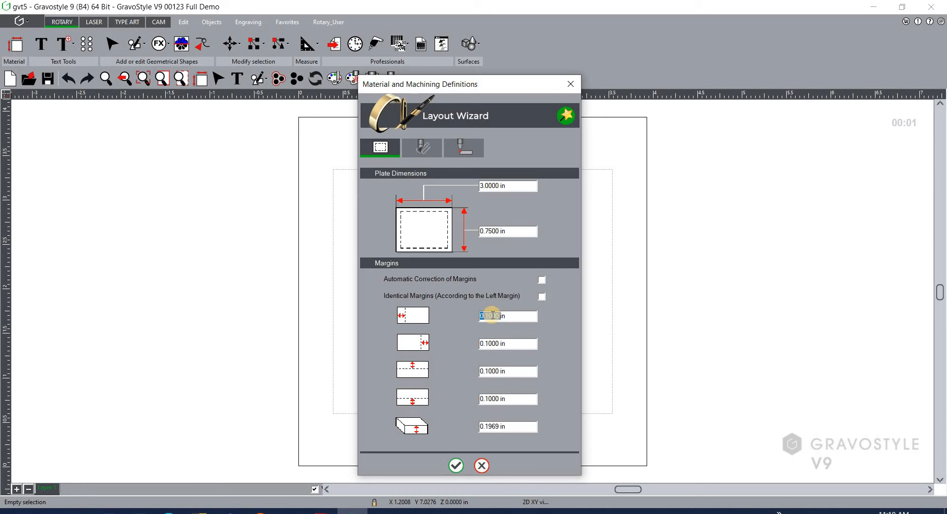
pyautogui.write('1')
pyautogui.click(542, 296)
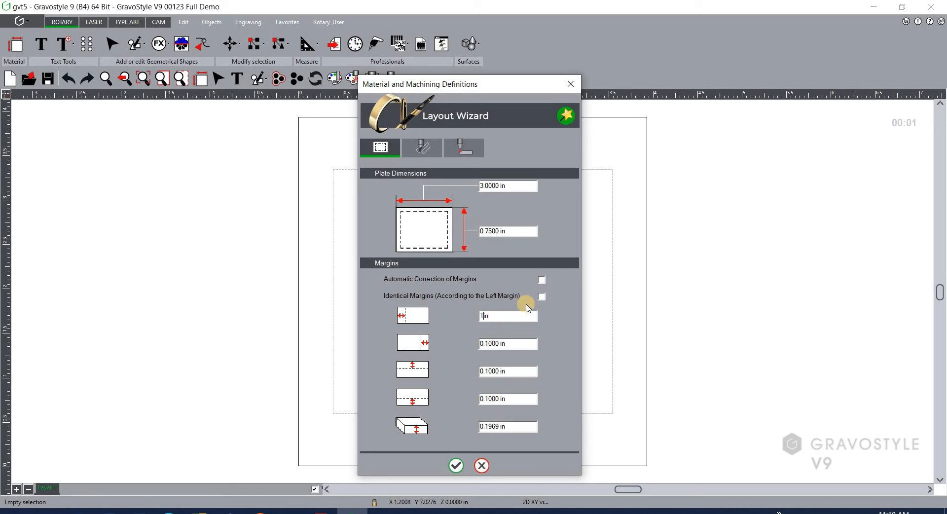
pyautogui.doubleClick(491, 317)
pyautogui.write('.1')
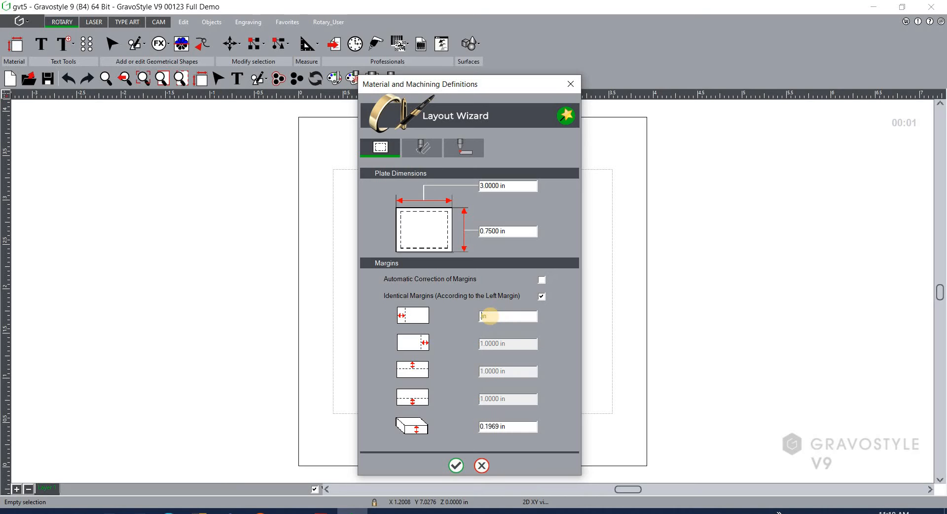
pyautogui.click(542, 297)
# Step: In the machining parameters, try the vertical orientations, return to the upright ABC orientation, and apply the layout
pyautogui.click(426, 150)
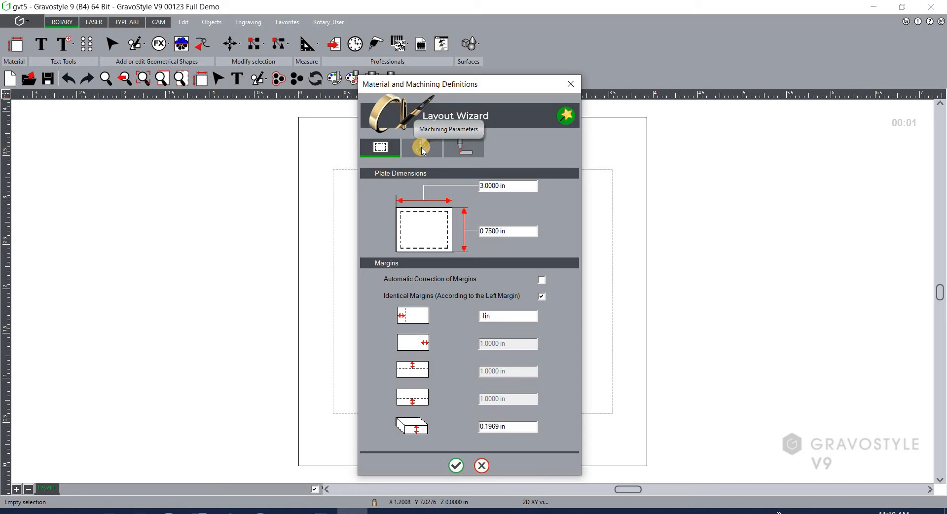
pyautogui.click(423, 150)
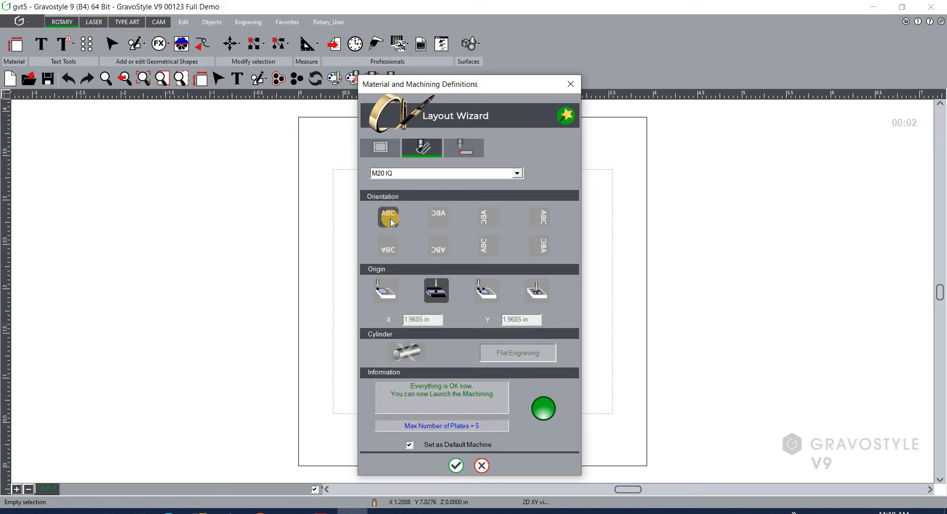
pyautogui.click(488, 246)
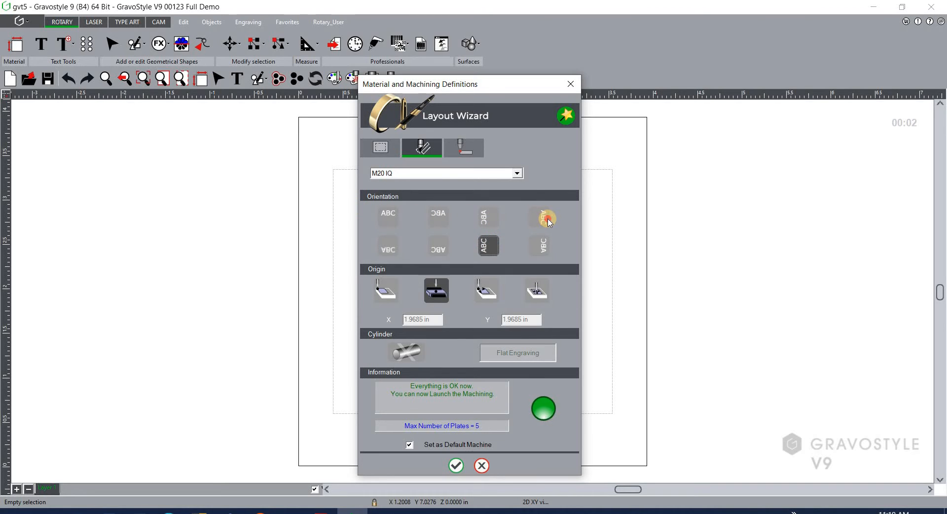
pyautogui.click(546, 221)
pyautogui.click(485, 252)
pyautogui.click(387, 220)
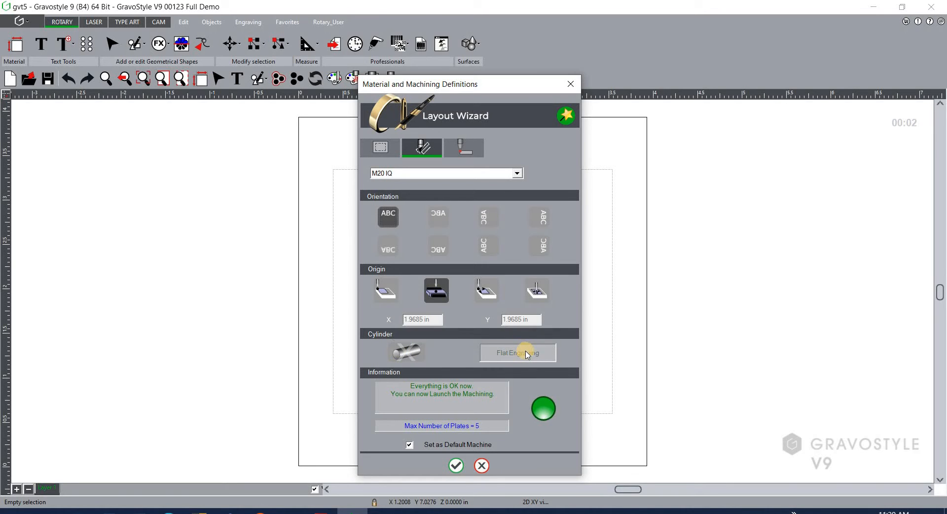
pyautogui.click(457, 471)
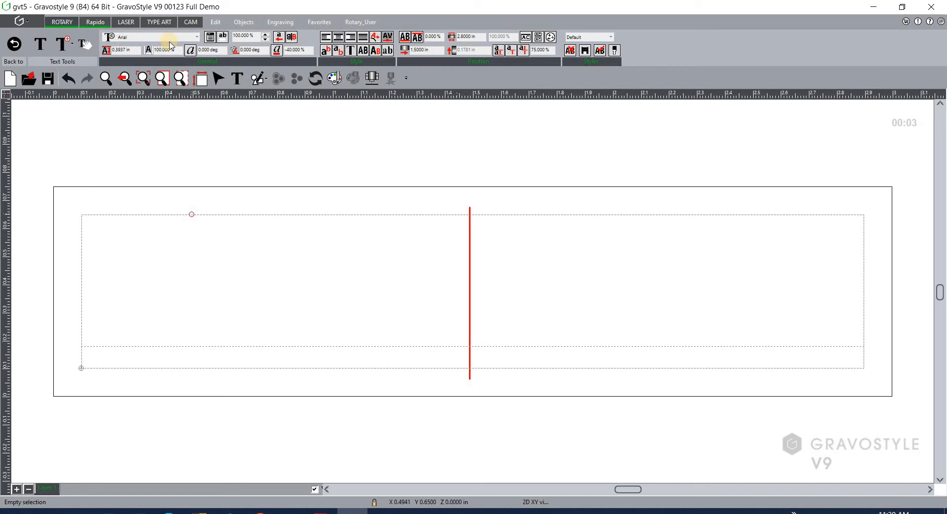
# Step: Compare the Gravograph and TrueType font lists and set the text font to the Gravograph font FRUTIGER 4L
pyautogui.click(196, 37)
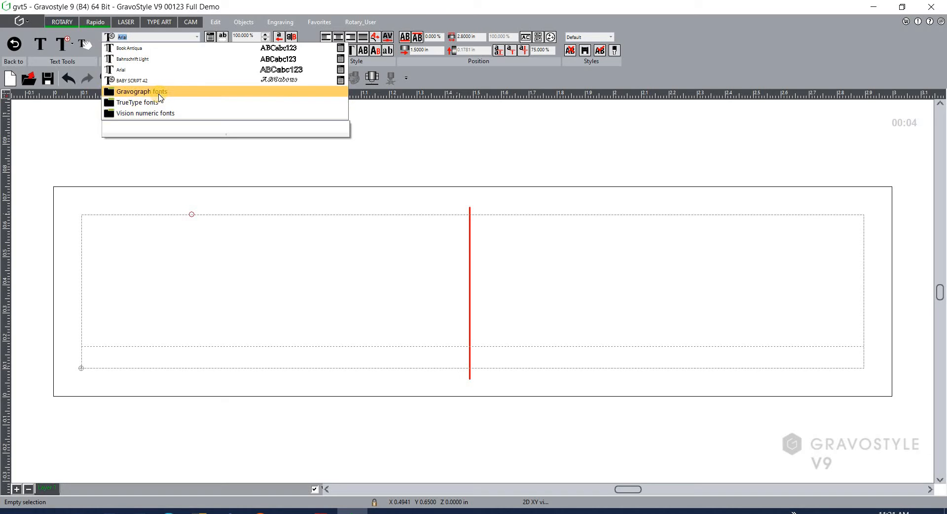
pyautogui.click(158, 93)
pyautogui.click(158, 94)
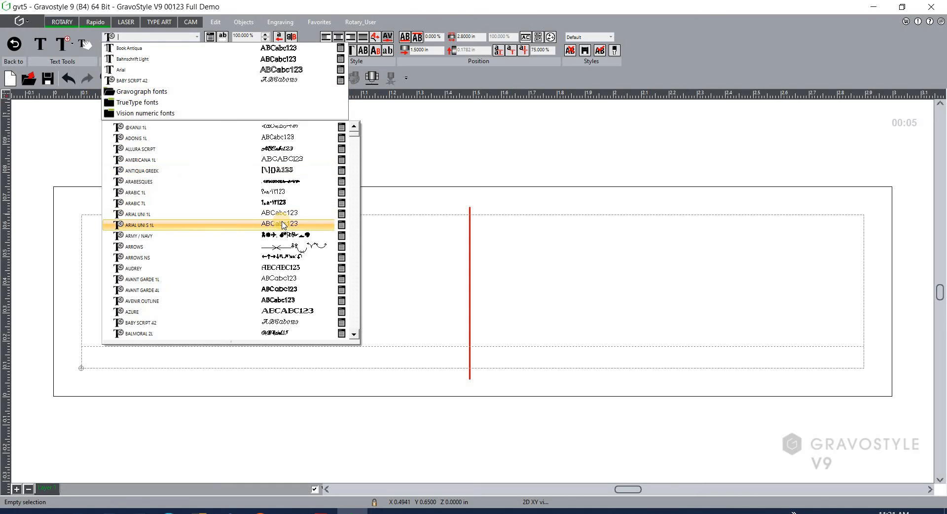
pyautogui.moveTo(284, 225)
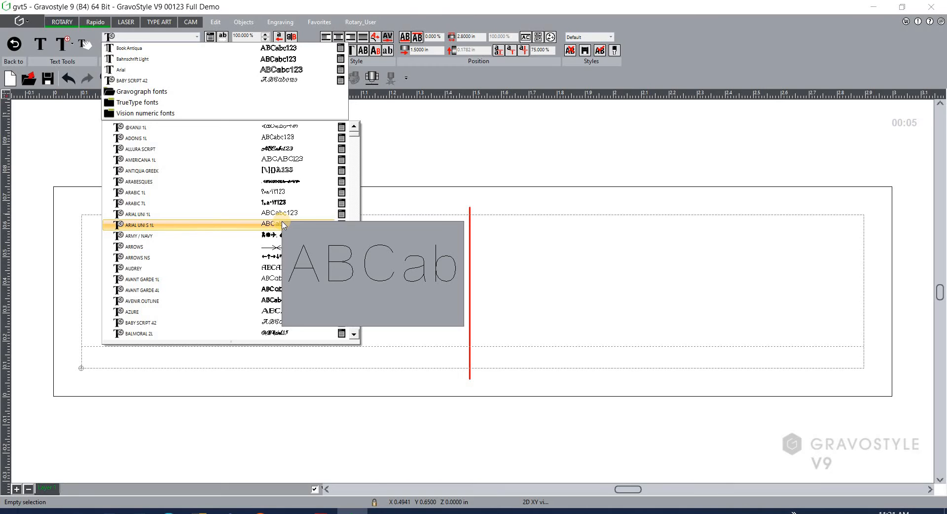
pyautogui.click(137, 107)
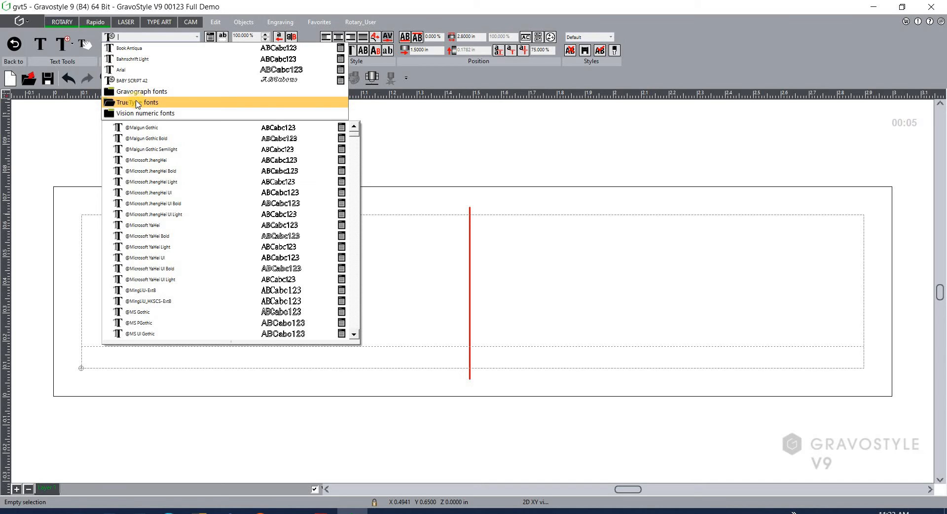
pyautogui.click(139, 93)
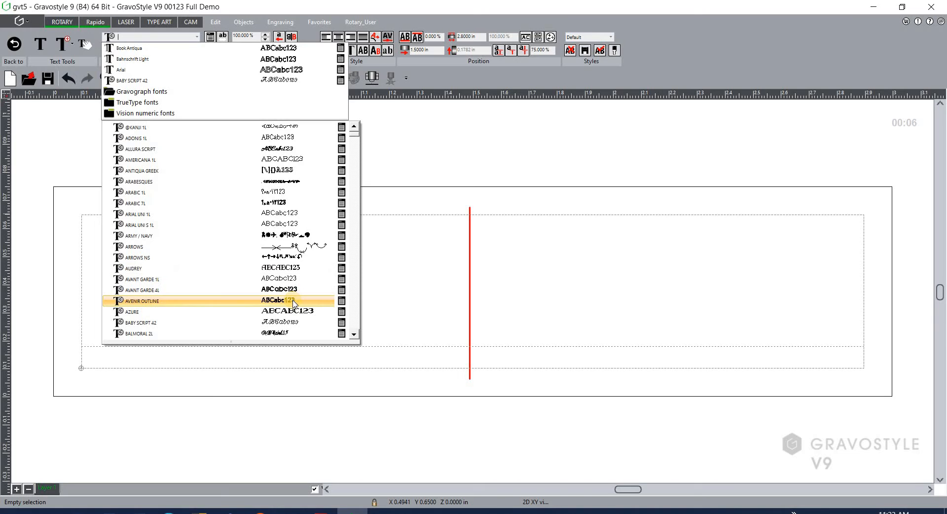
pyautogui.scroll(-10, 294, 303)
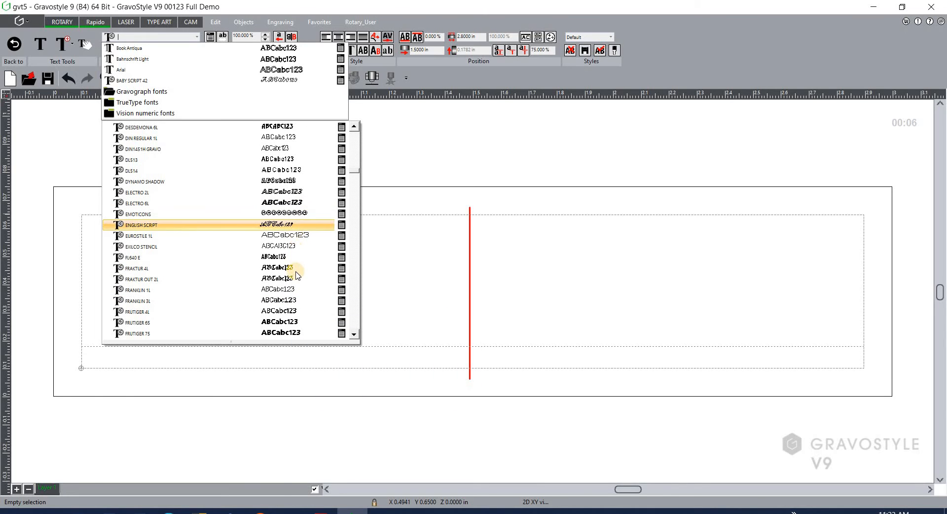
pyautogui.click(296, 313)
# Step: Set the text height to 0.25 in
pyautogui.click(122, 51)
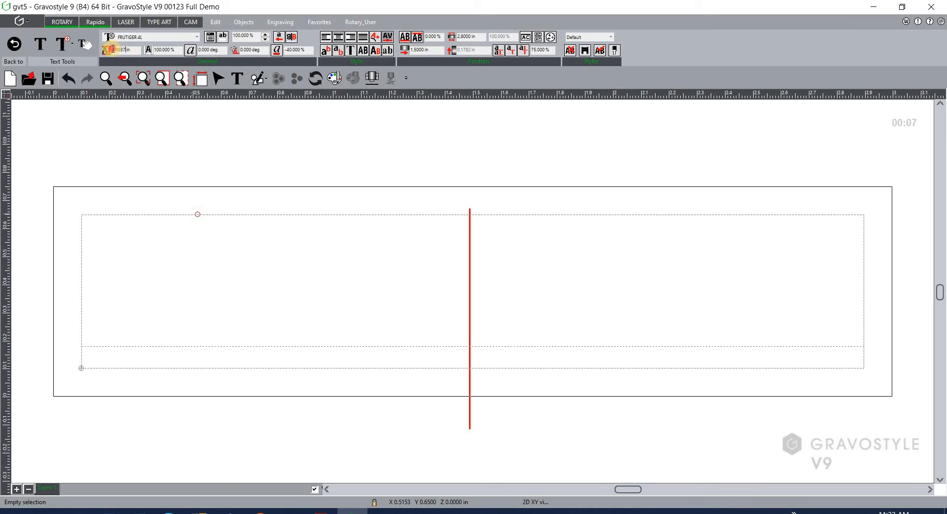
pyautogui.moveTo(113, 49); pyautogui.dragTo(129, 49)
pyautogui.press('BackSpace')
pyautogui.write('.25')
pyautogui.press('Return')
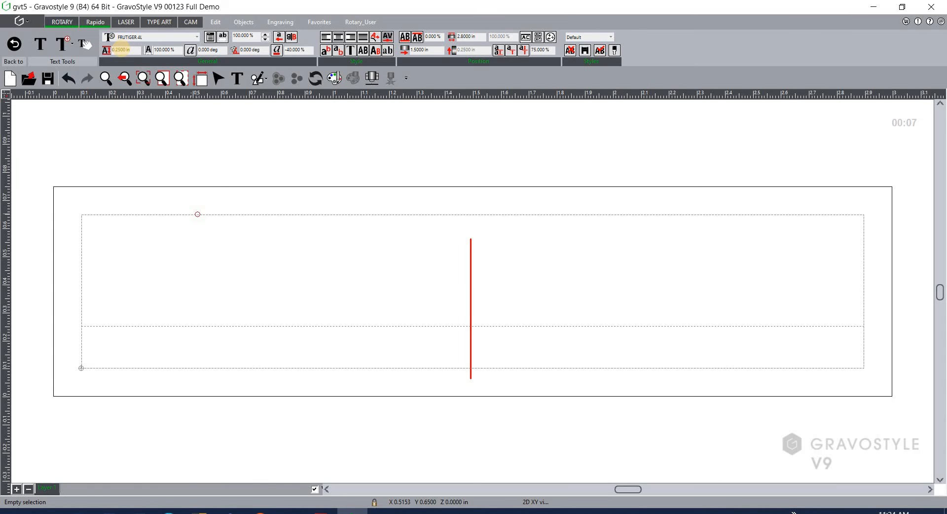
# Step: Enter the person's first and last name as the plate's first line and start a second line
pyautogui.write('John d')
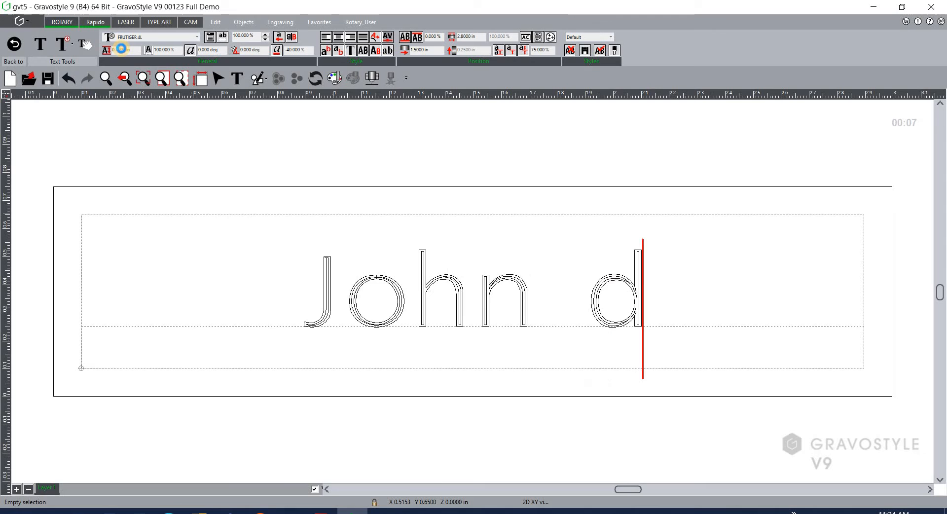
pyautogui.press('BackSpace')
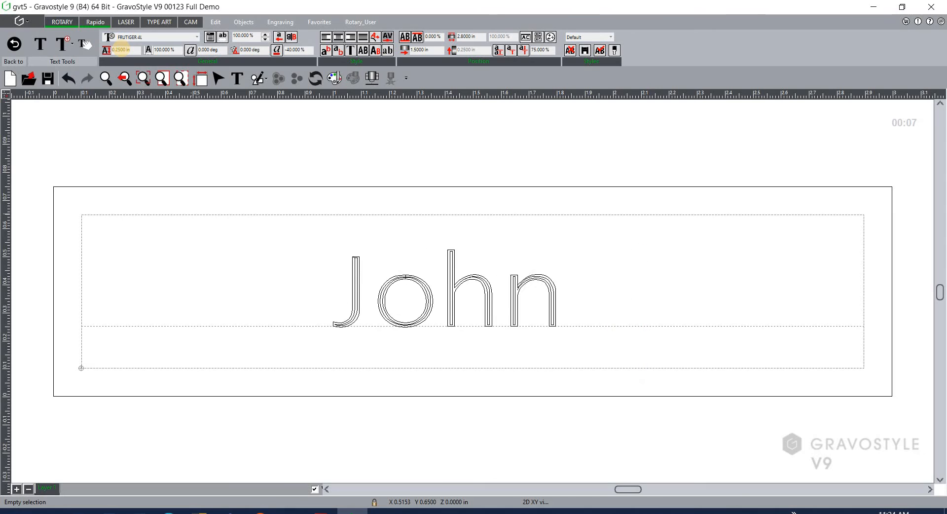
pyautogui.write('Doe')
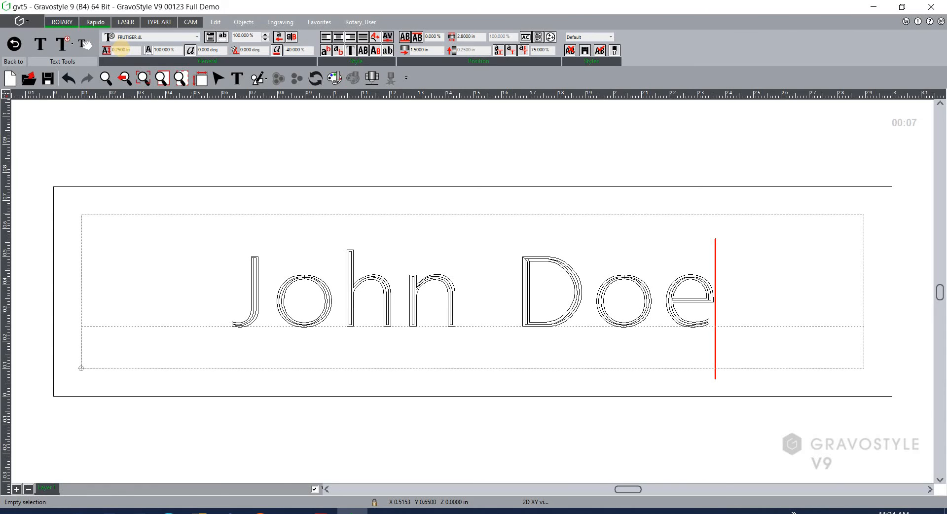
pyautogui.press('Return')
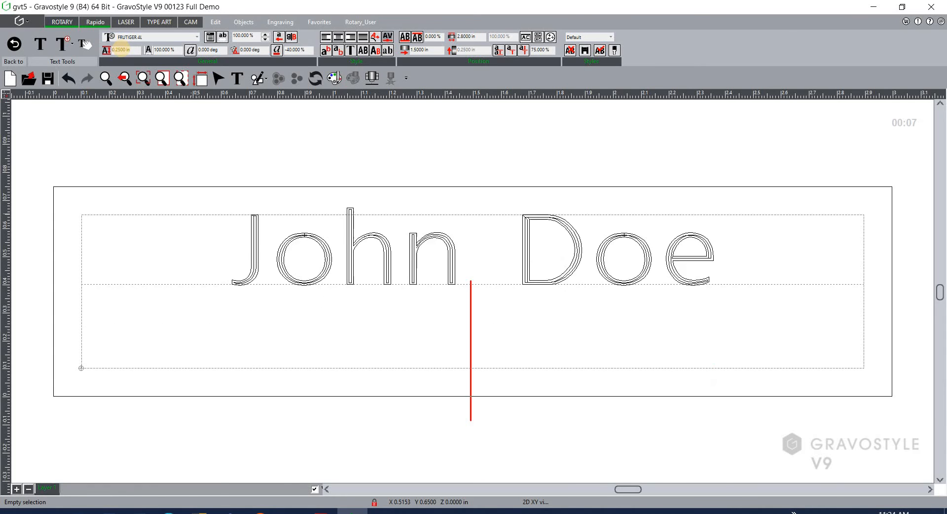
# Step: Set the second line's text height to 0.185 in and enter "President"
pyautogui.doubleClick(118, 49)
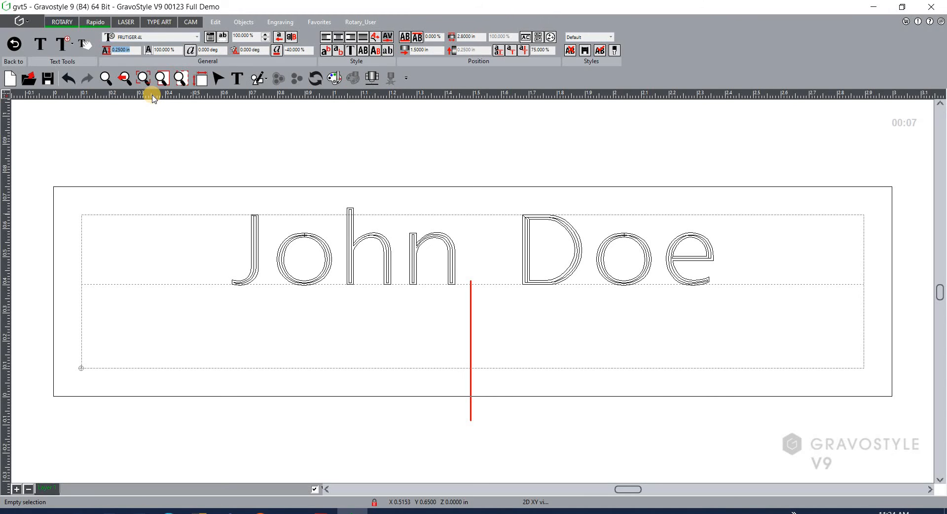
pyautogui.write('.185')
pyautogui.press('Return')
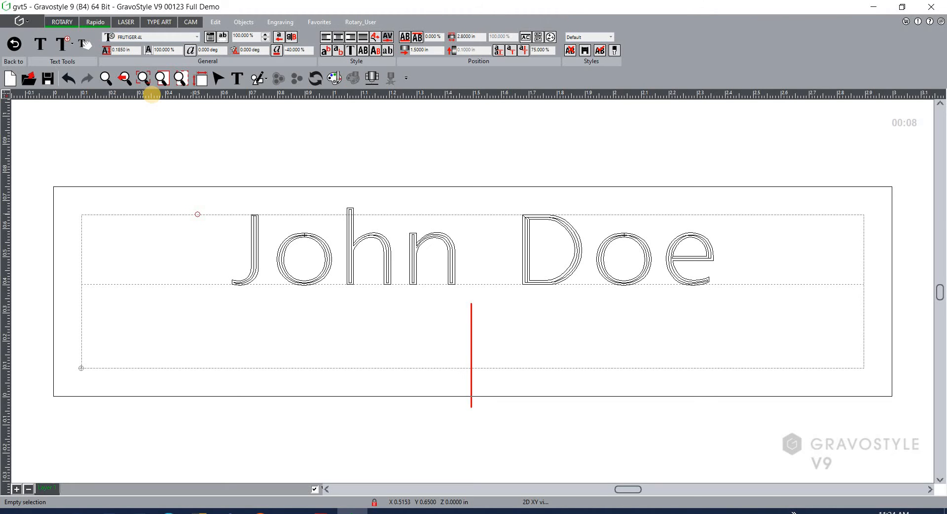
pyautogui.write('President')
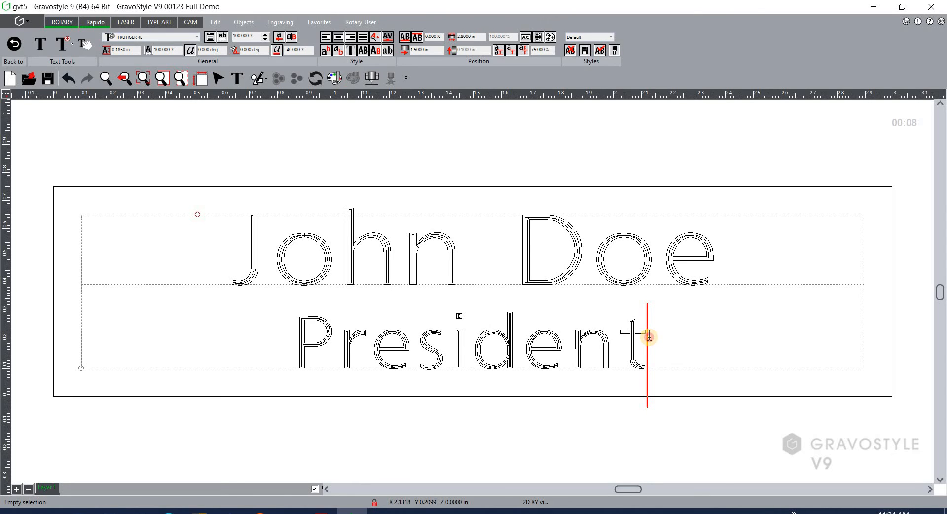
# Step: Change the font of the "President" line to the single-line font FUTURA S2S 1L
pyautogui.moveTo(483, 335); pyautogui.dragTo(302, 338)
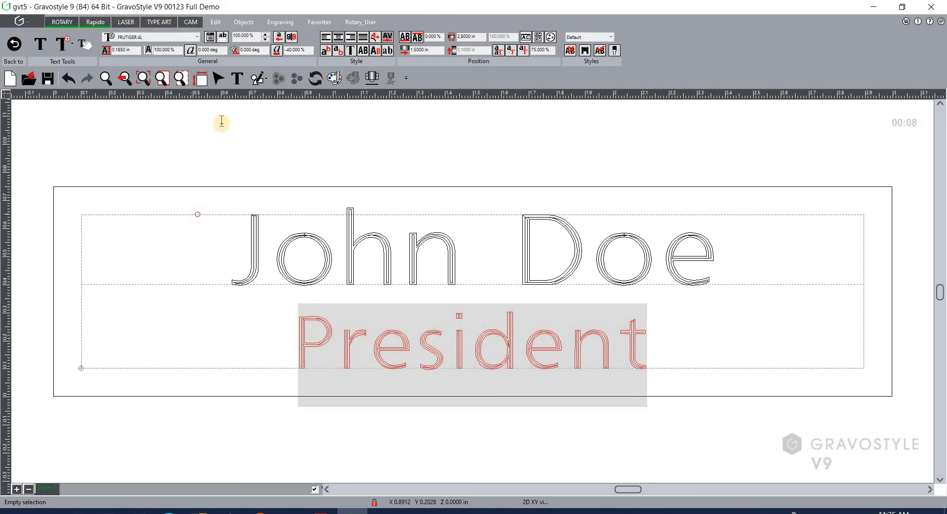
pyautogui.click(196, 37)
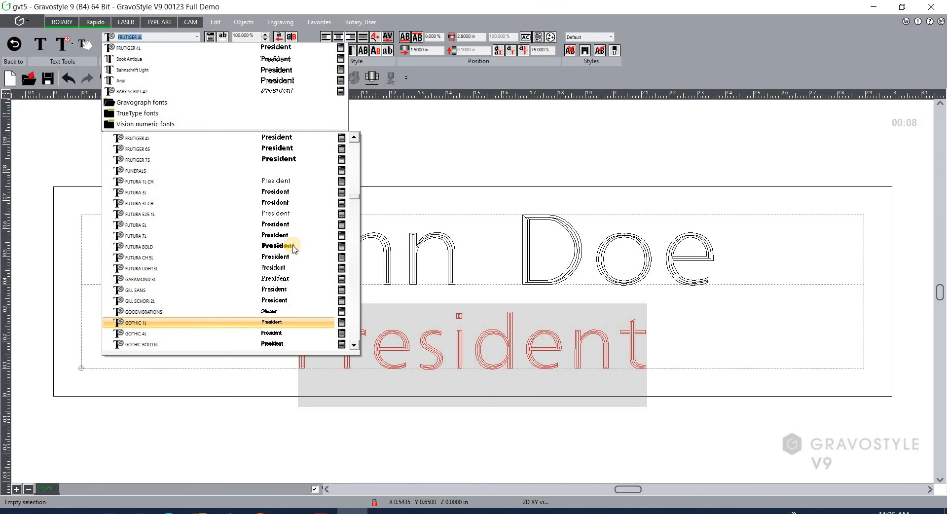
pyautogui.click(279, 217)
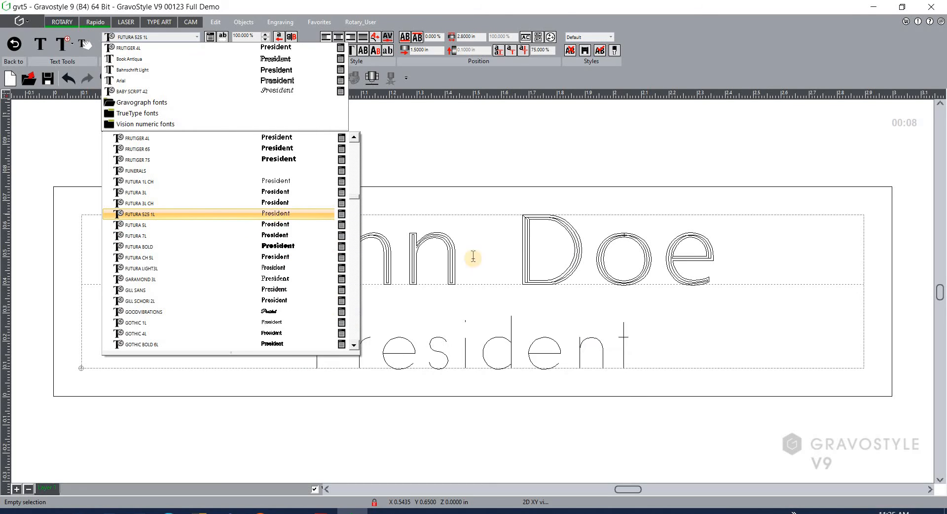
pyautogui.click(639, 361)
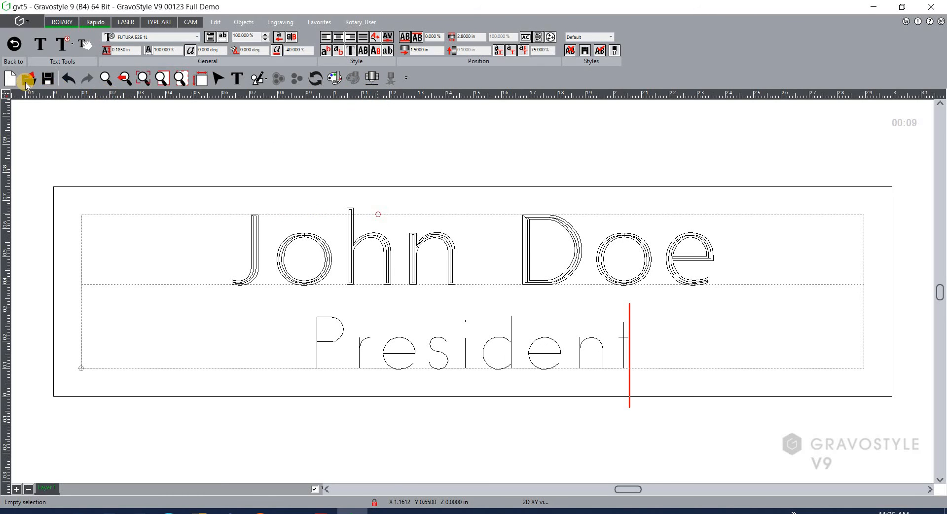
# Step: Open the machining settings and set Auto Zref to Diamond Dragging
pyautogui.click(373, 84)
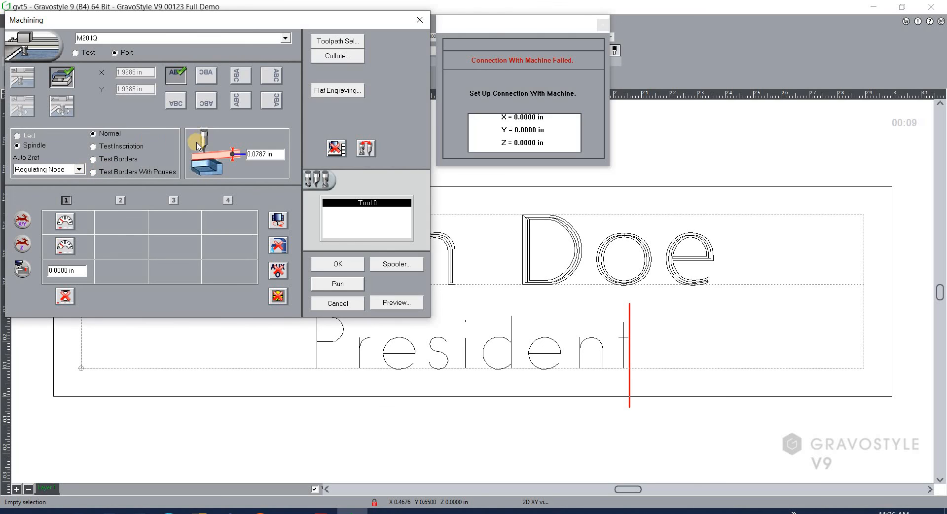
pyautogui.click(81, 170)
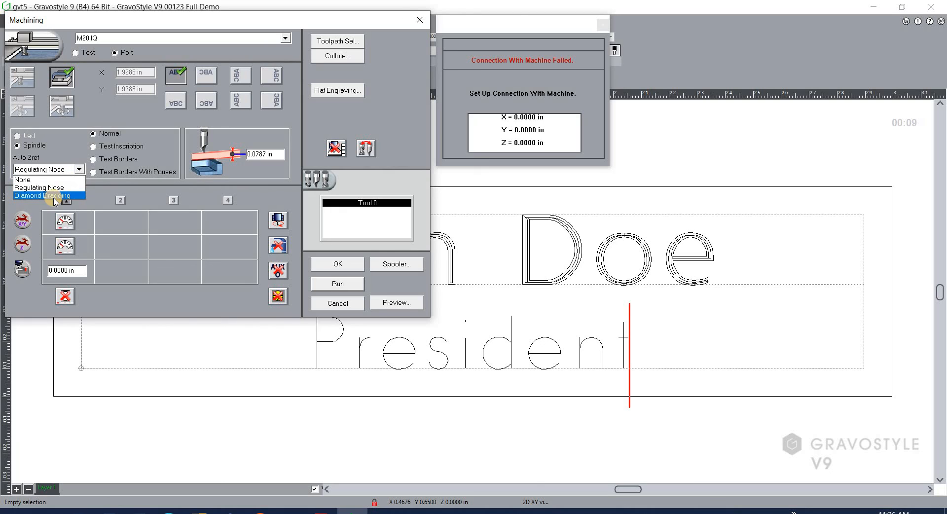
pyautogui.click(52, 196)
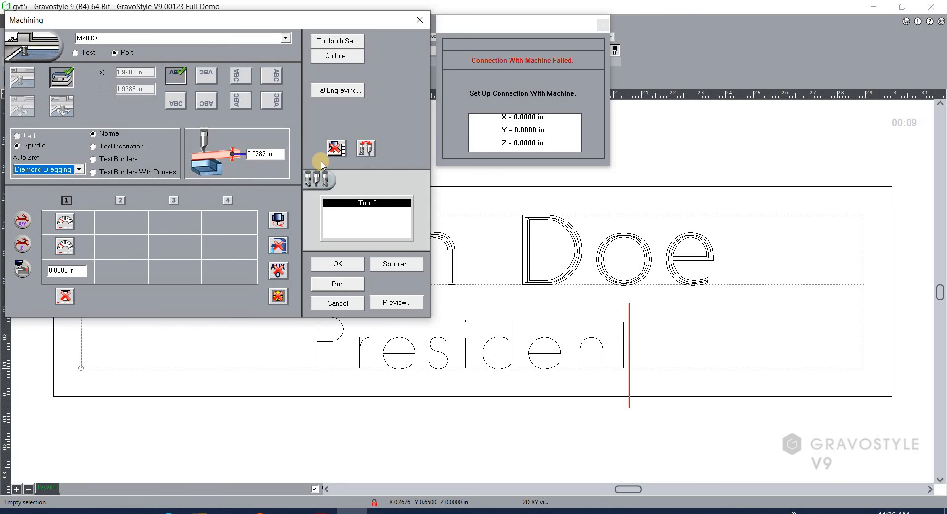
# Step: Set the distance in the tool-and-workpiece diagram to 0.15 in and adjust the XY and Z speeds for the first pass
pyautogui.doubleClick(260, 154)
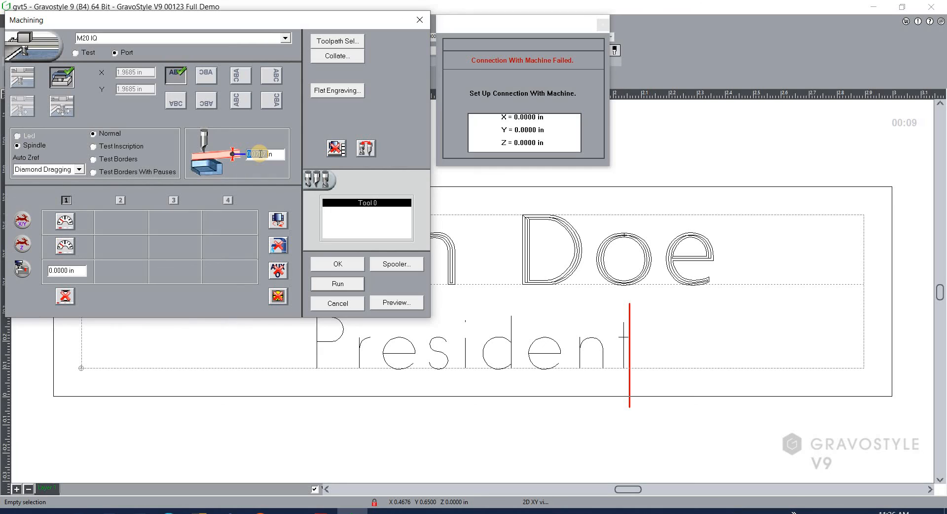
pyautogui.press('BackSpace')
pyautogui.write('.15')
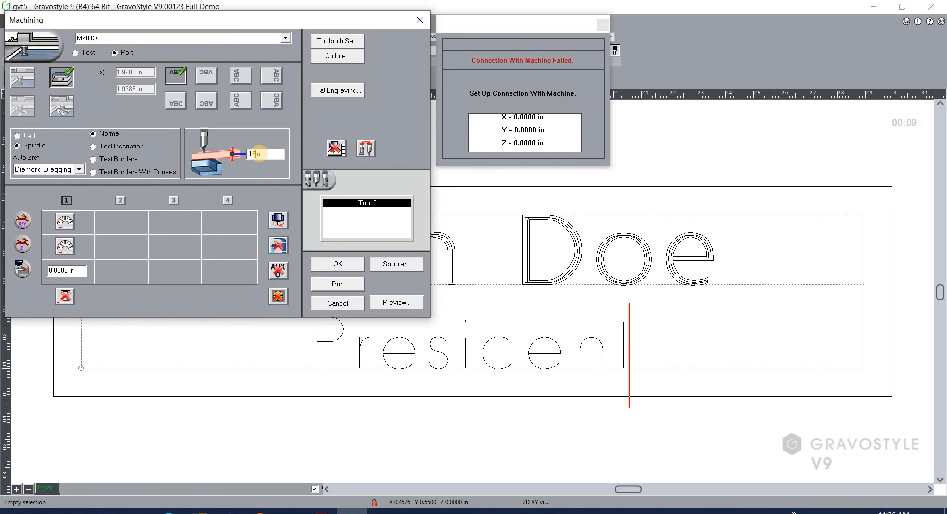
pyautogui.click(67, 225)
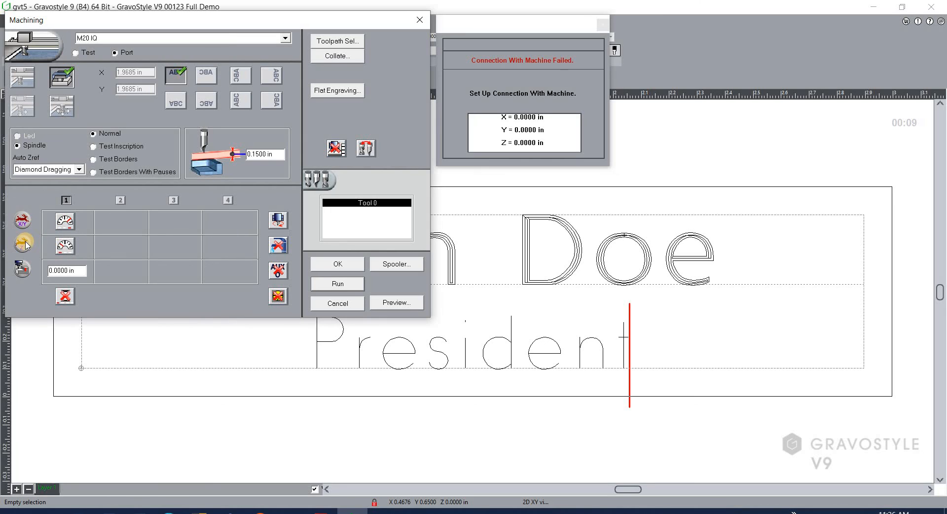
pyautogui.moveTo(68, 251)
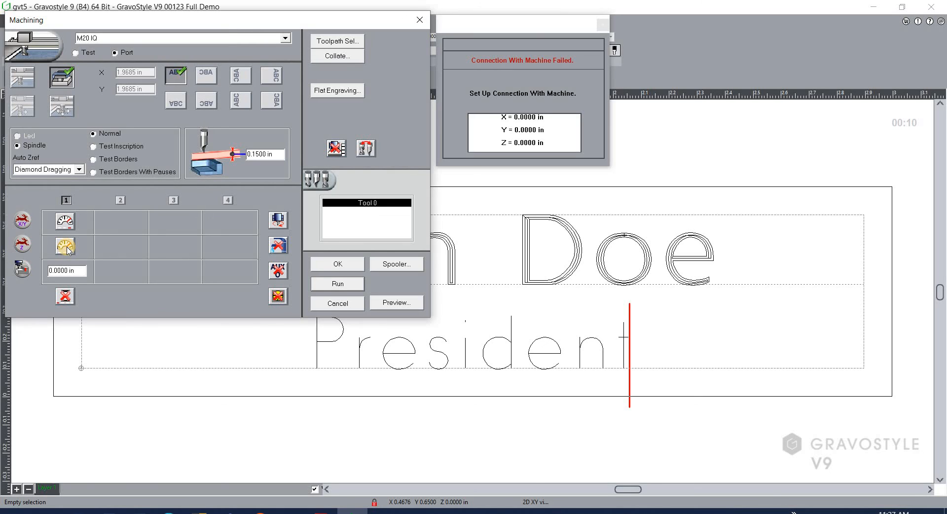
pyautogui.click(272, 221)
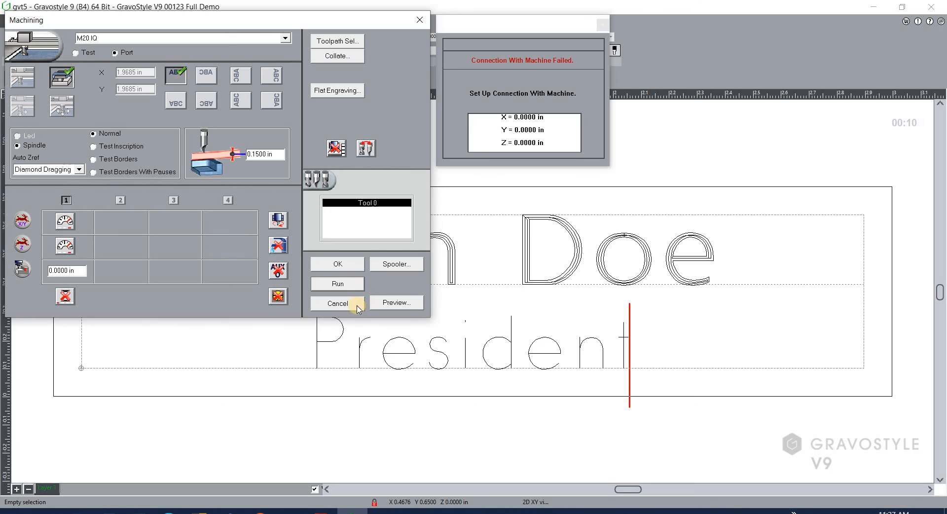
# Step: Preview the machining job, examine the toolpaths of both text lines up close, and close the preview
pyautogui.click(402, 303)
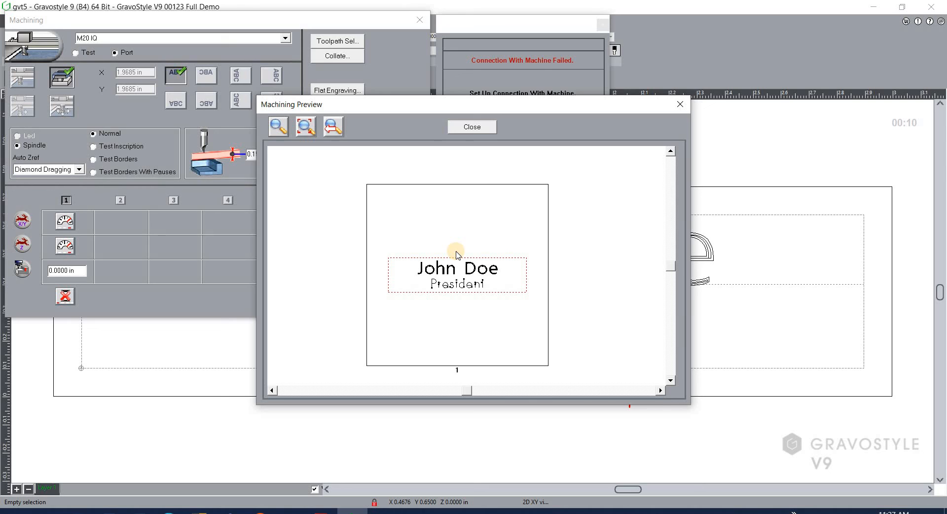
pyautogui.scroll(2, 432, 271)
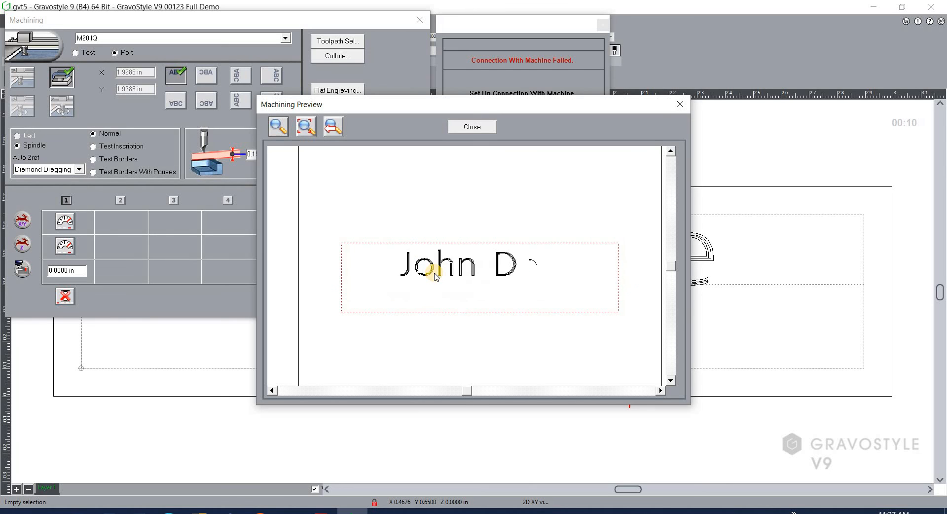
pyautogui.scroll(3, 430, 269)
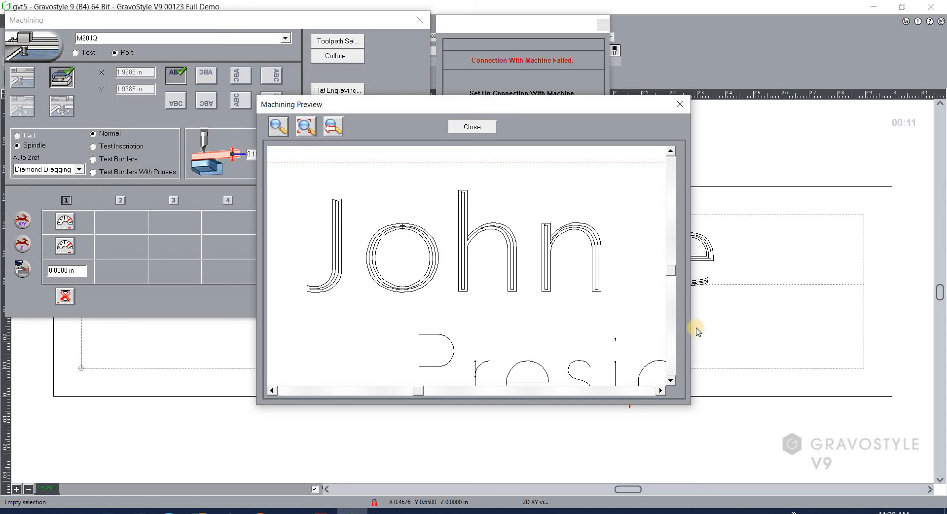
pyautogui.click(670, 381)
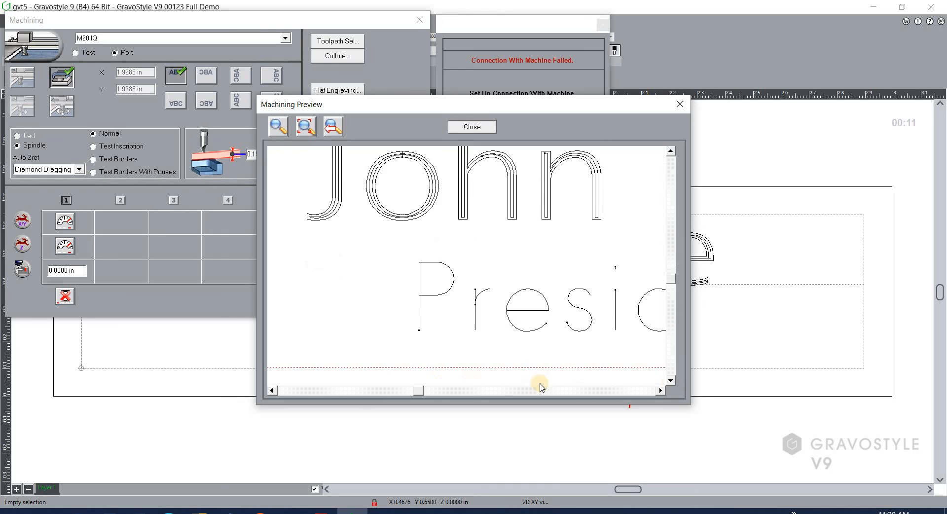
pyautogui.click(661, 390)
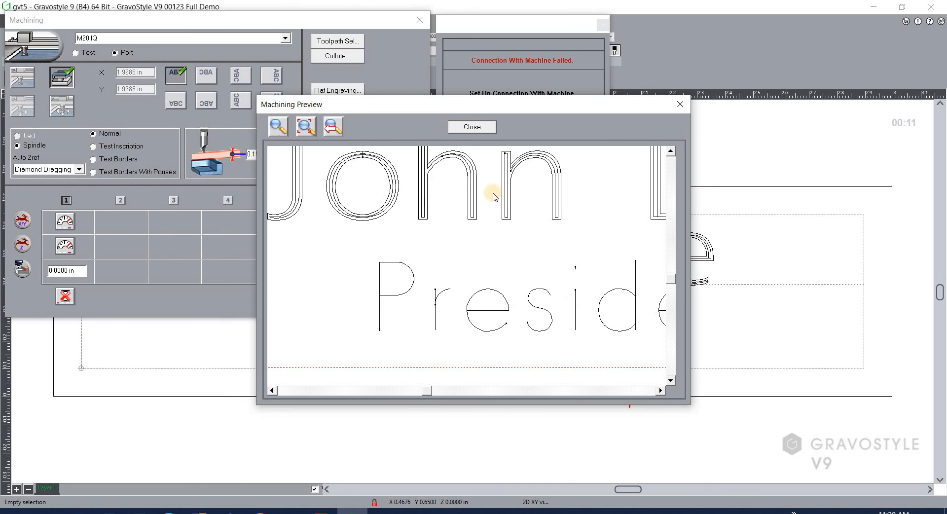
pyautogui.click(481, 129)
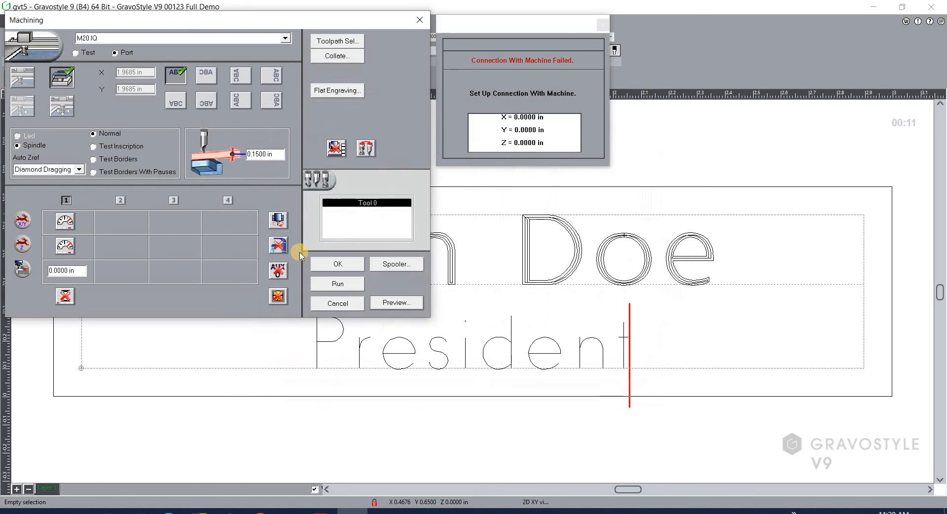
pyautogui.click(354, 303)
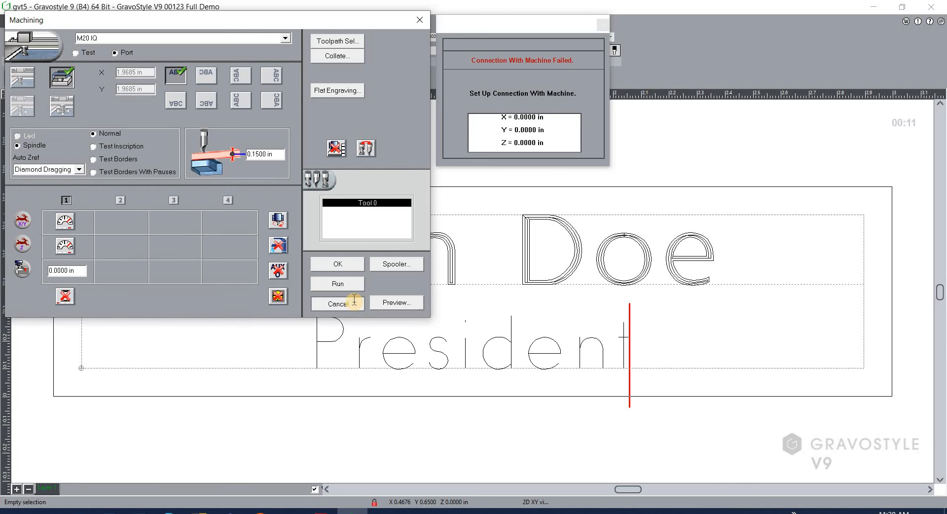